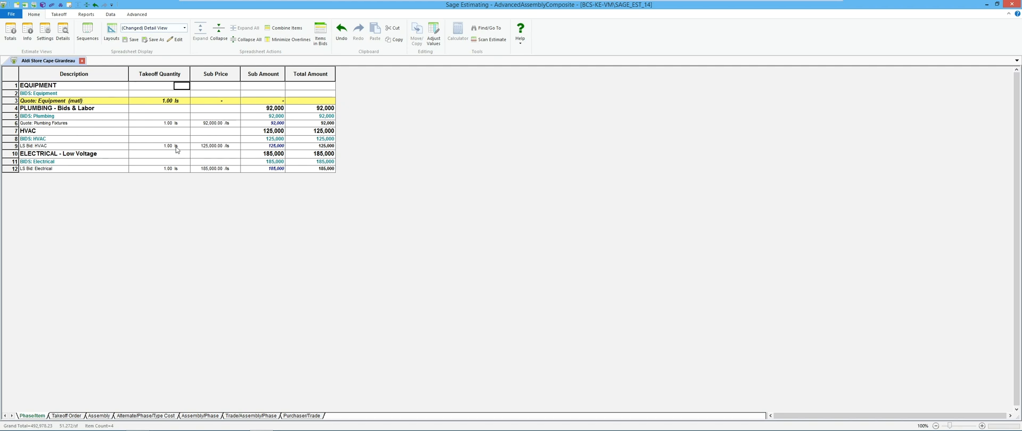
- Set the LS Bid: Electrical item's takeoff quantity to 1200 and accept overwriting its subcontract lump amount
{"action": "left_click", "coordinate": [155, 169]}
{"action": "left_click", "coordinate": [185, 170]}
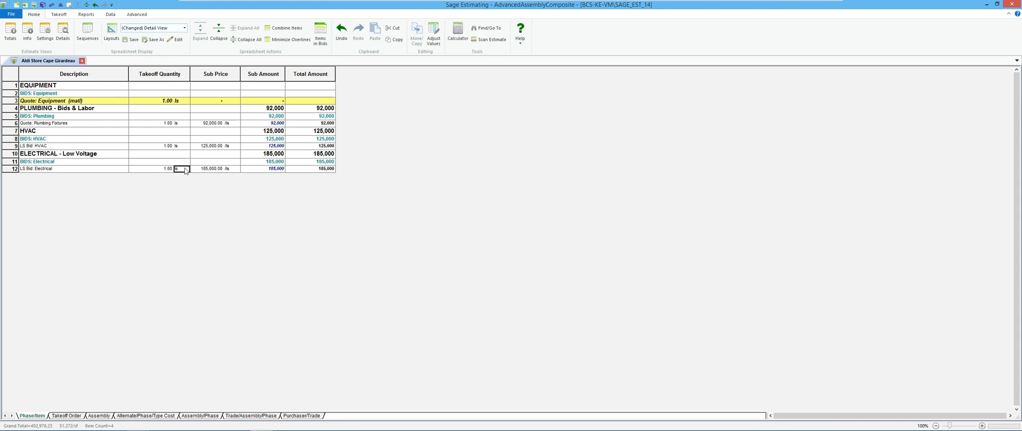
{"action": "left_click", "coordinate": [268, 169]}
{"action": "left_click", "coordinate": [161, 170]}
{"action": "type", "text": "1200"}
{"action": "key", "text": "Return"}
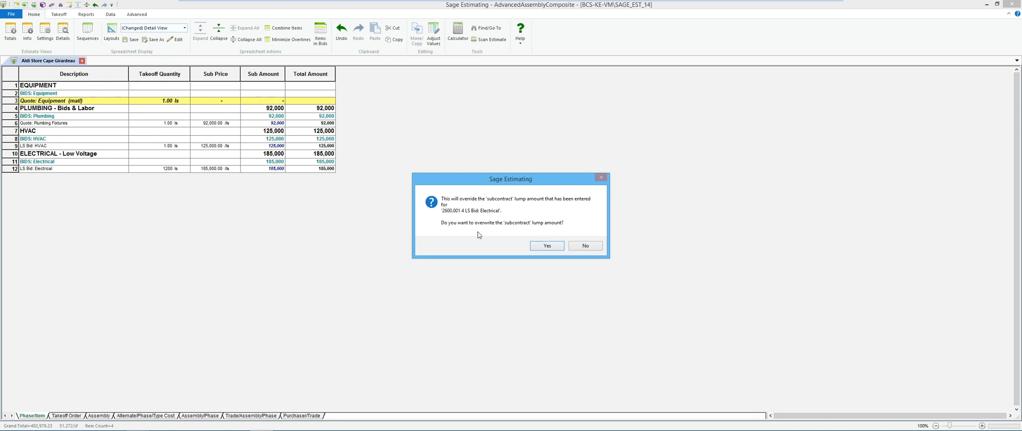
{"action": "left_click", "coordinate": [545, 247]}
- Set the sub amount of the LS Bid: Electrical item to 185,000
{"action": "left_click", "coordinate": [260, 169]}
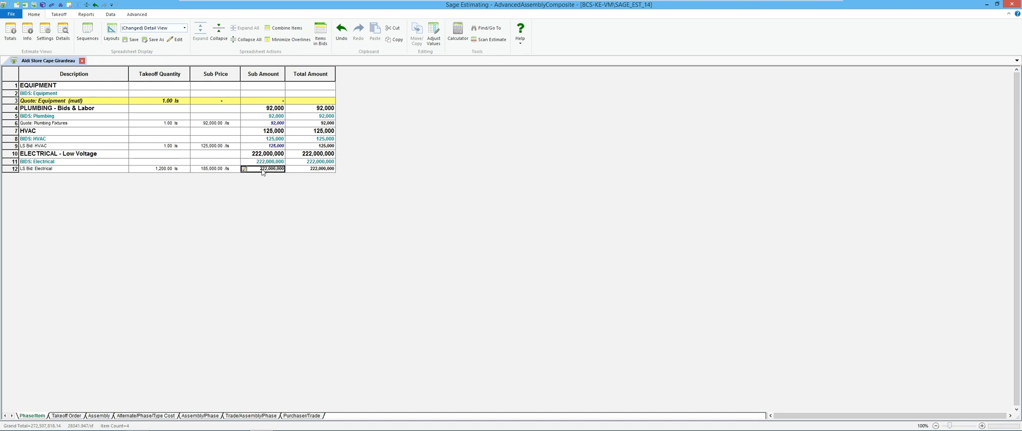
{"action": "type", "text": "185,000"}
{"action": "key", "text": "Tab"}
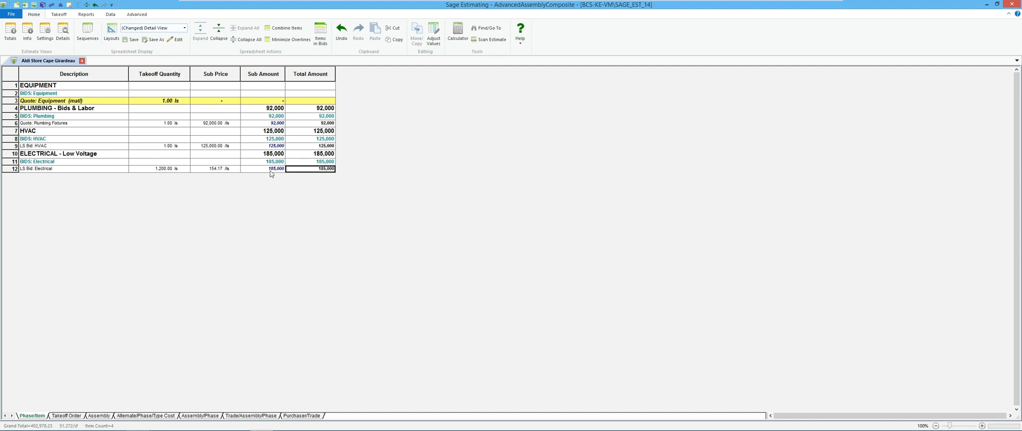
- Change the takeoff unit of the LS Bid: Electrical item to sf
{"action": "left_click", "coordinate": [266, 170]}
{"action": "left_click", "coordinate": [183, 169]}
{"action": "type", "text": "sf"}
{"action": "key", "text": "Return"}
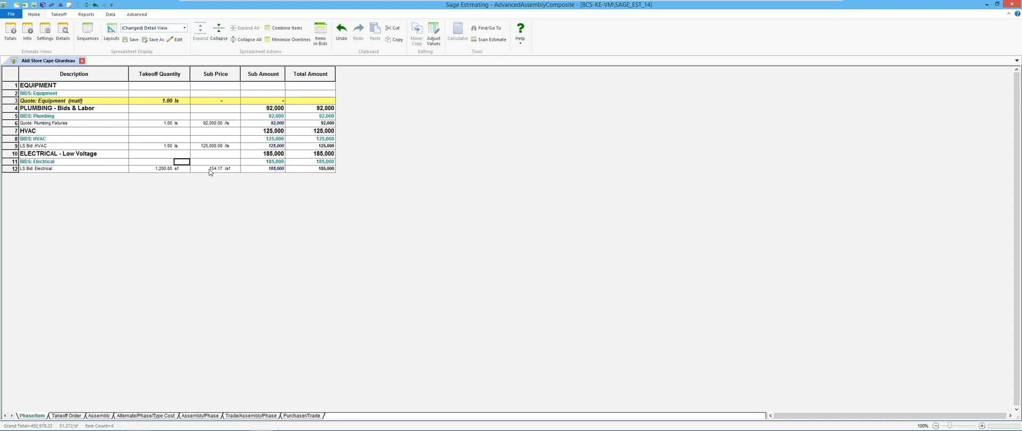
- Enter a takeoff quantity of 1,200.00 sf for the EQUIPMENT group phase row
{"action": "left_click", "coordinate": [165, 145]}
{"action": "left_click", "coordinate": [161, 87]}
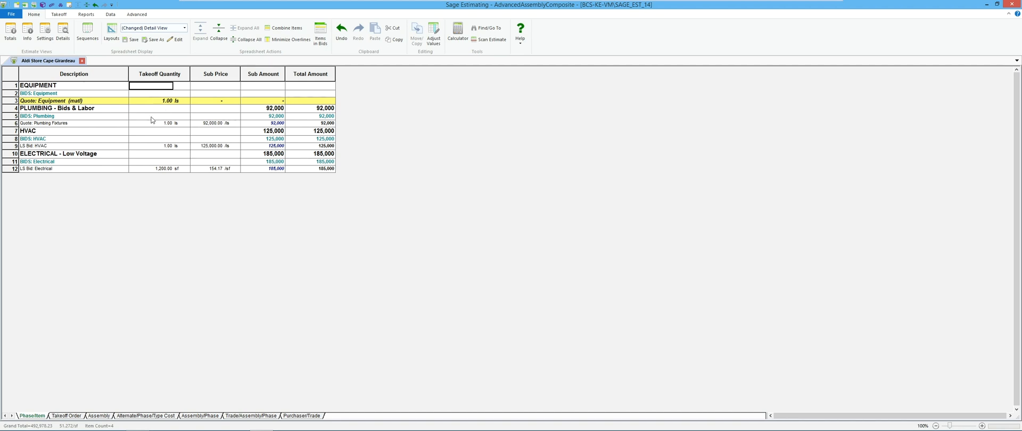
{"action": "left_click", "coordinate": [154, 86]}
{"action": "type", "text": "1,200.00 sf"}
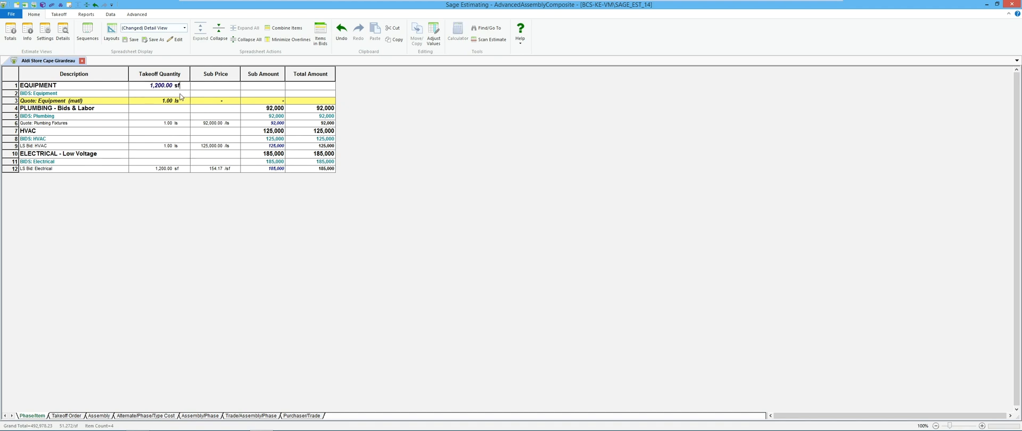
- Fill the sf takeoff unit down from the EQUIPMENT row through the LS Bid: Electrical row
{"action": "left_click_drag", "start_coordinate": [181, 86], "coordinate": [184, 169]}
{"action": "right_click", "coordinate": [184, 170]}
{"action": "left_click", "coordinate": [193, 184]}
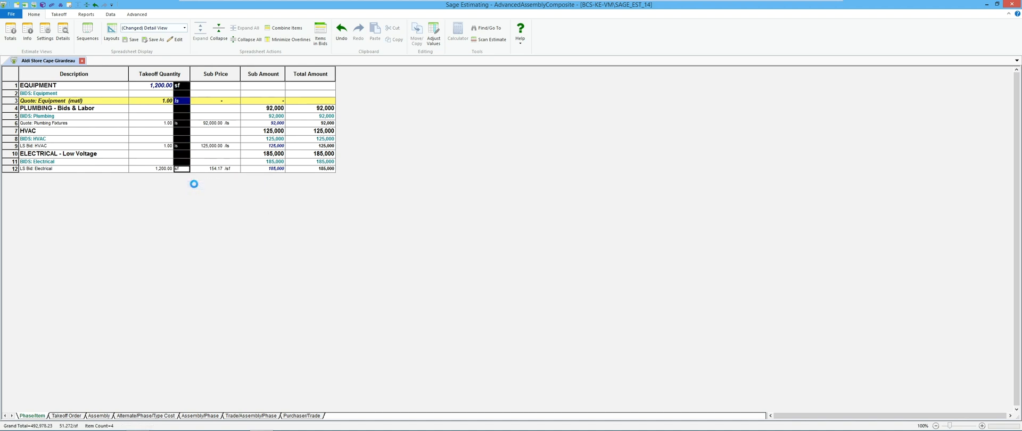
- Fill the 1,200.00 takeoff quantity down from EQUIPMENT through LS Bid: Electrical, accepting the overwrite of each subcontract lump amount
{"action": "left_click_drag", "start_coordinate": [159, 87], "coordinate": [157, 171]}
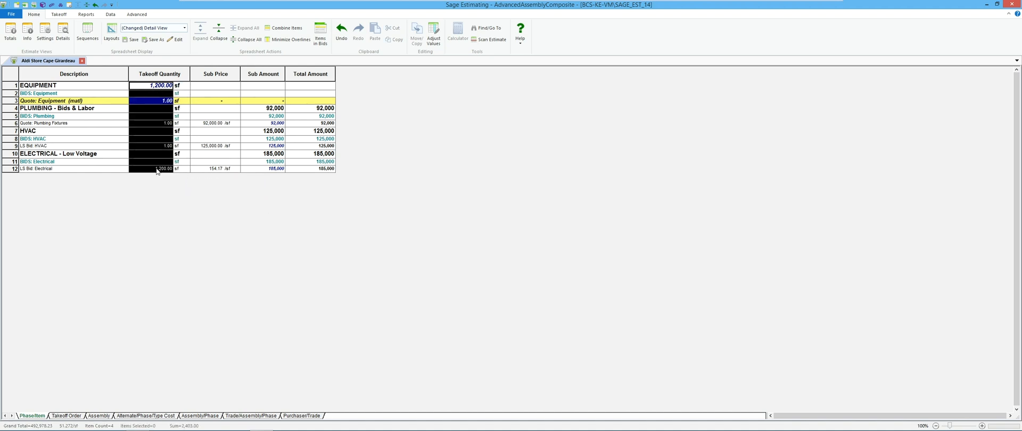
{"action": "right_click", "coordinate": [157, 169]}
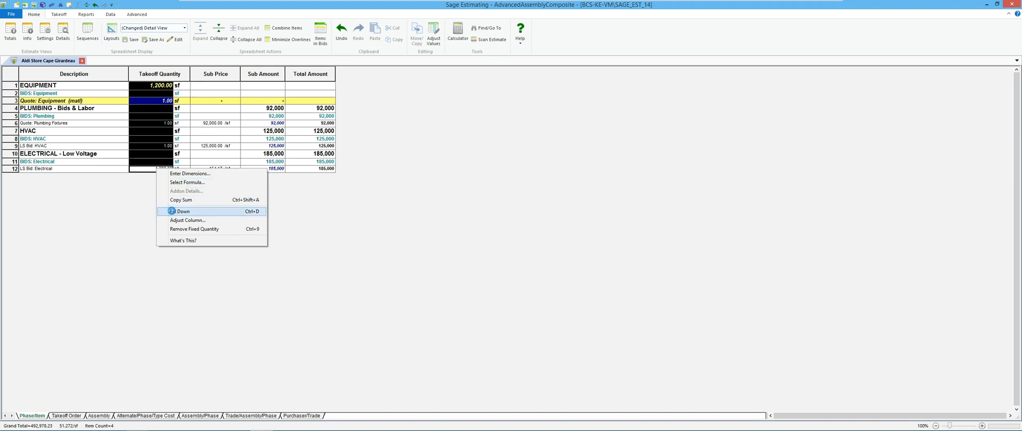
{"action": "left_click", "coordinate": [181, 211]}
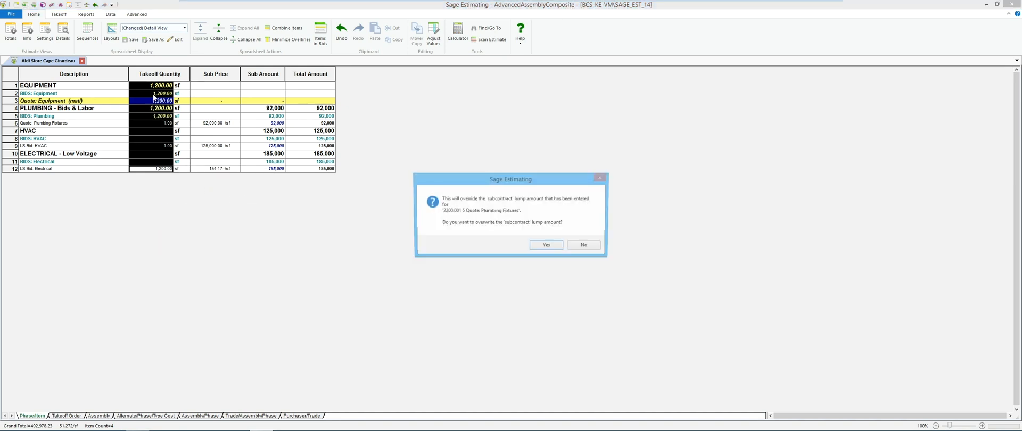
{"action": "left_click", "coordinate": [541, 247]}
{"action": "left_click", "coordinate": [538, 246]}
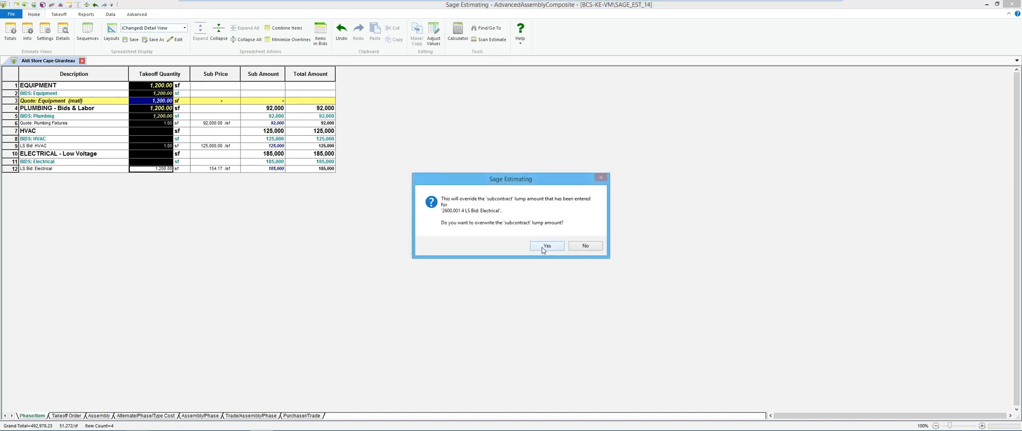
{"action": "left_click", "coordinate": [538, 246]}
- Set the sub amounts of Quote: Plumbing Fixtures to 92,000 and LS Bid: HVAC to 125,000
{"action": "left_click", "coordinate": [275, 125]}
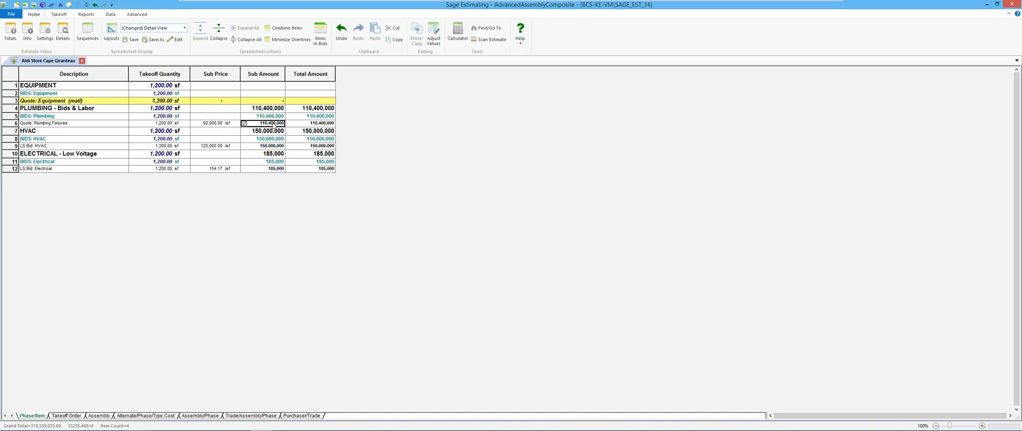
{"action": "type", "text": "92"}
{"action": "key", "text": "Tab"}
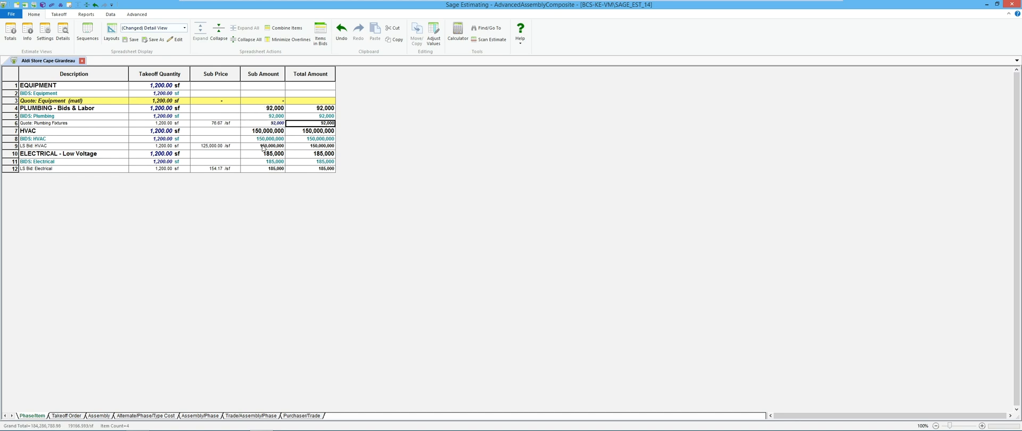
{"action": "left_click", "coordinate": [264, 146]}
{"action": "type", "text": "125,000"}
{"action": "key", "text": "Tab"}
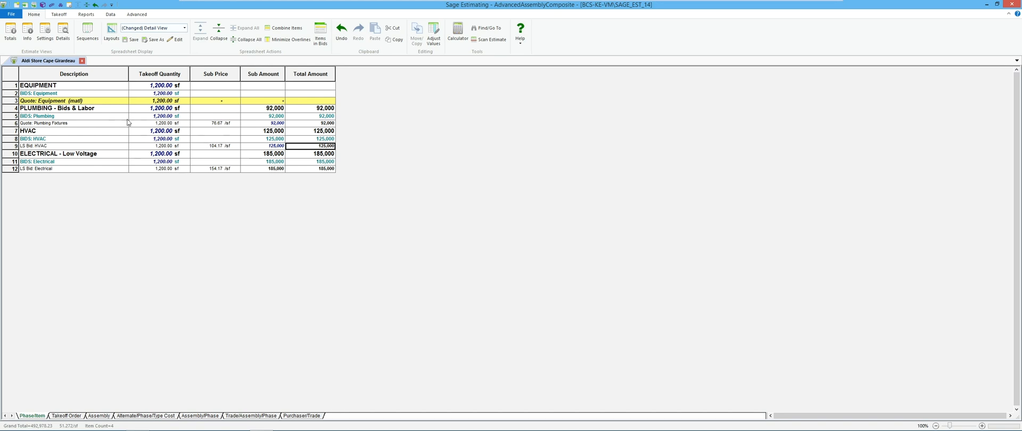
- Start a comparison report and add Aldi Store Cape Girardeau from the Grocery Stores folder to the selected estimates
{"action": "left_click", "coordinate": [87, 16]}
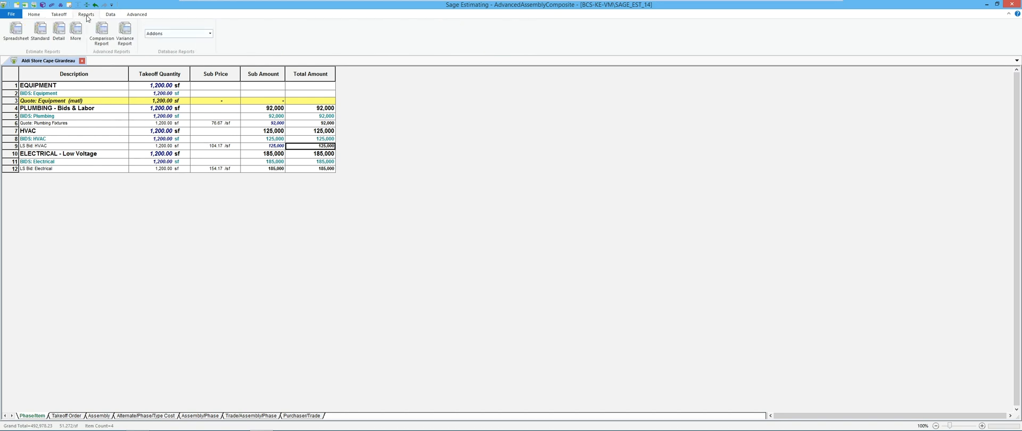
{"action": "left_click", "coordinate": [109, 46]}
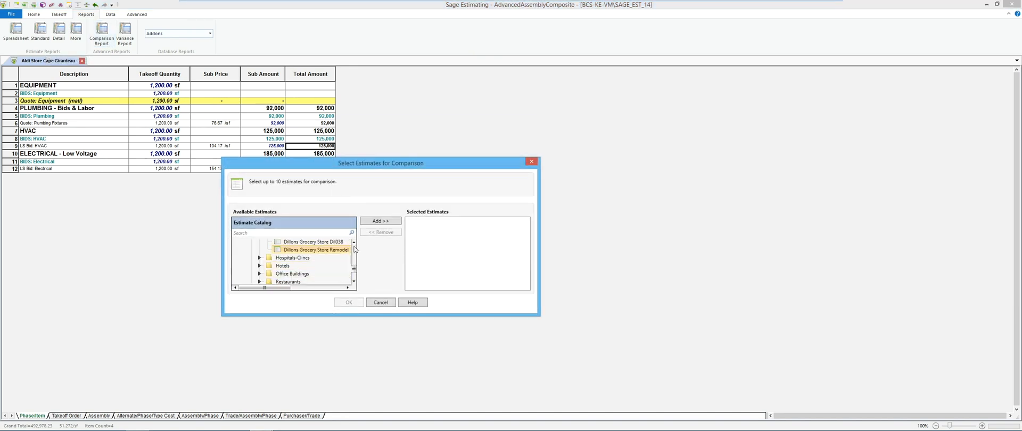
{"action": "left_click", "coordinate": [354, 243]}
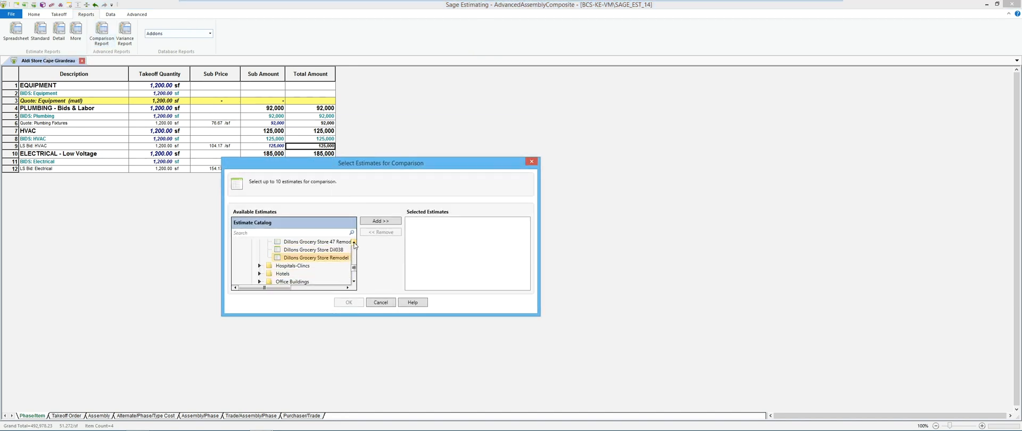
{"action": "left_click", "coordinate": [355, 243]}
{"action": "left_click", "coordinate": [355, 244]}
{"action": "left_click", "coordinate": [355, 244]}
{"action": "left_click", "coordinate": [355, 244]}
{"action": "left_click", "coordinate": [355, 244]}
{"action": "left_click", "coordinate": [326, 253]}
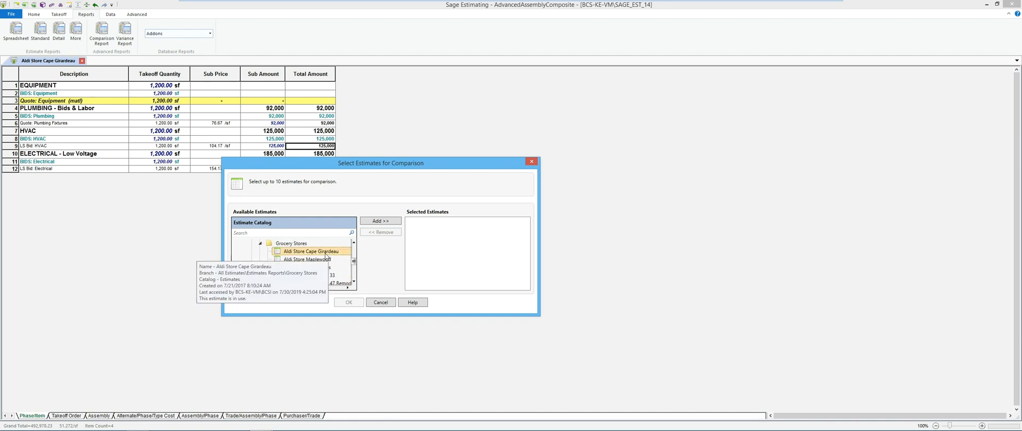
{"action": "double_click", "coordinate": [326, 254]}
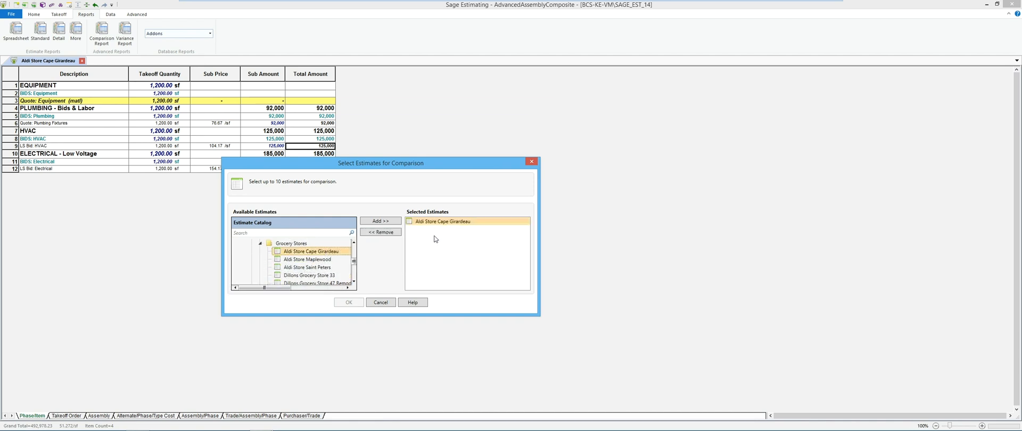
- Add Aldi Store Maplewood, Aldi Store Saint Peters, Dillons Grocery Store 33 and Dillons Grocery Store 47 Remodel, and confirm the selection
{"action": "double_click", "coordinate": [302, 260]}
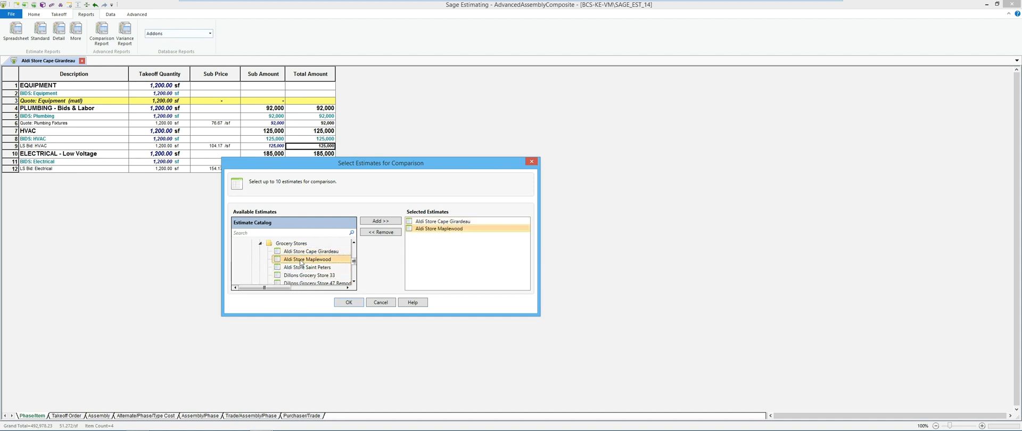
{"action": "double_click", "coordinate": [306, 267]}
{"action": "double_click", "coordinate": [307, 276]}
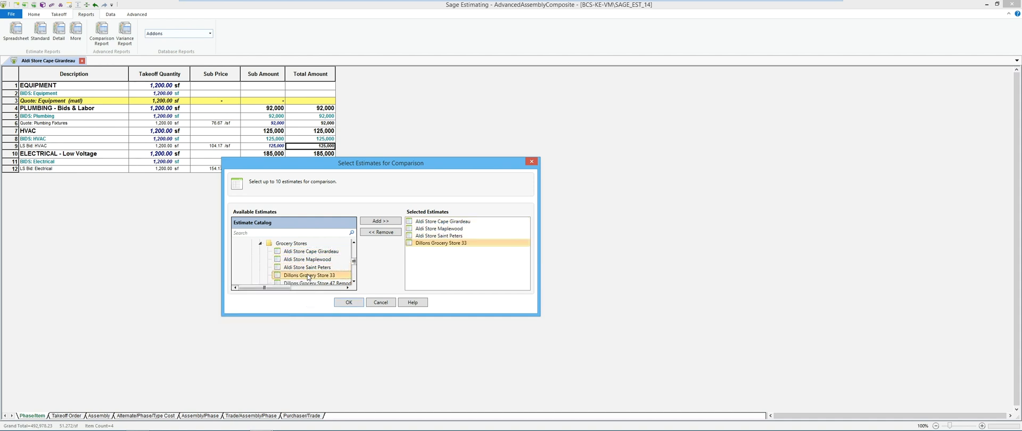
{"action": "scroll", "coordinate": [353, 281], "scroll_direction": "down", "scroll_amount": 2}
{"action": "double_click", "coordinate": [318, 264]}
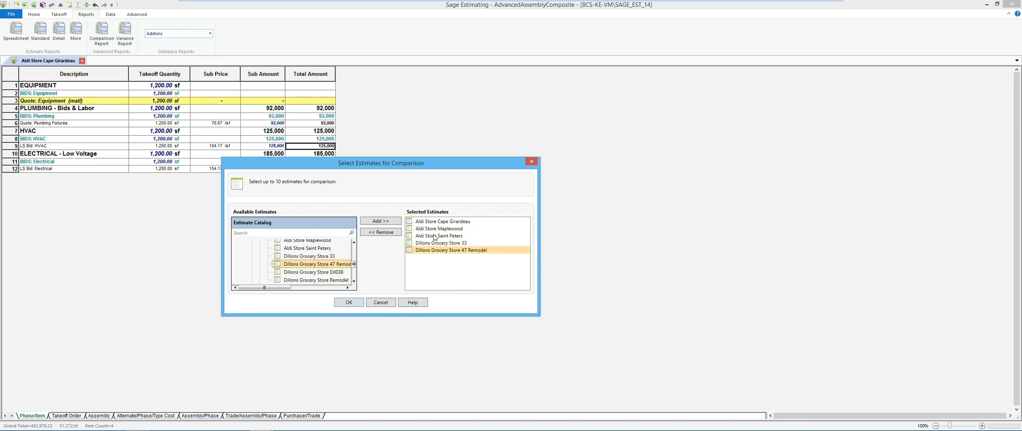
{"action": "left_click", "coordinate": [348, 303]}
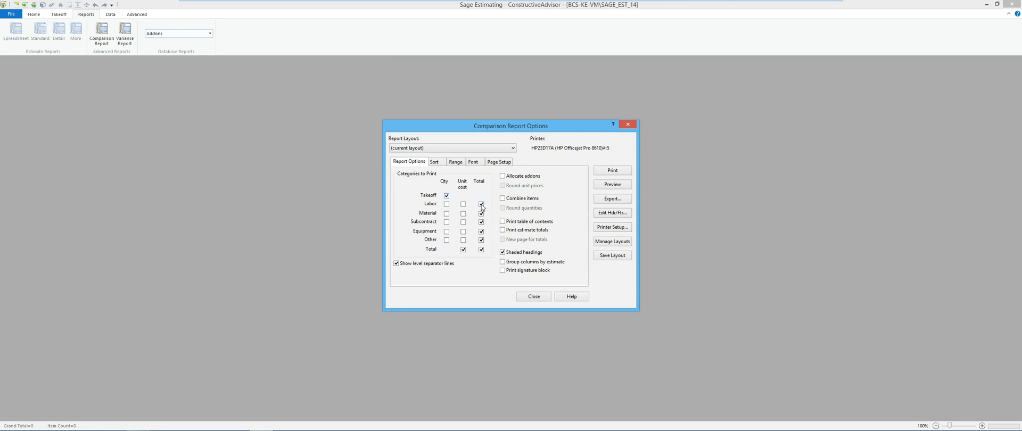
- Limit the report's printed categories to the Total unit cost, clearing the Takeoff quantity and every category's total
{"action": "left_click", "coordinate": [446, 205]}
{"action": "left_click", "coordinate": [447, 205]}
{"action": "left_click", "coordinate": [464, 205]}
{"action": "left_click", "coordinate": [446, 196]}
{"action": "left_click", "coordinate": [481, 204]}
{"action": "left_click", "coordinate": [481, 213]}
{"action": "left_click", "coordinate": [481, 232]}
{"action": "left_click", "coordinate": [482, 250]}
- Set the comparison report's sort summary level to Group phase
{"action": "left_click", "coordinate": [434, 162]}
{"action": "left_click", "coordinate": [430, 248]}
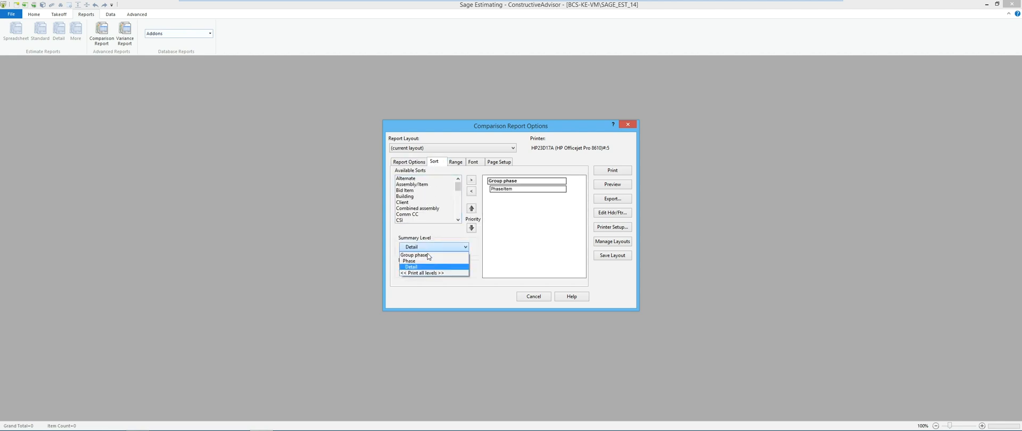
{"action": "left_click", "coordinate": [427, 254]}
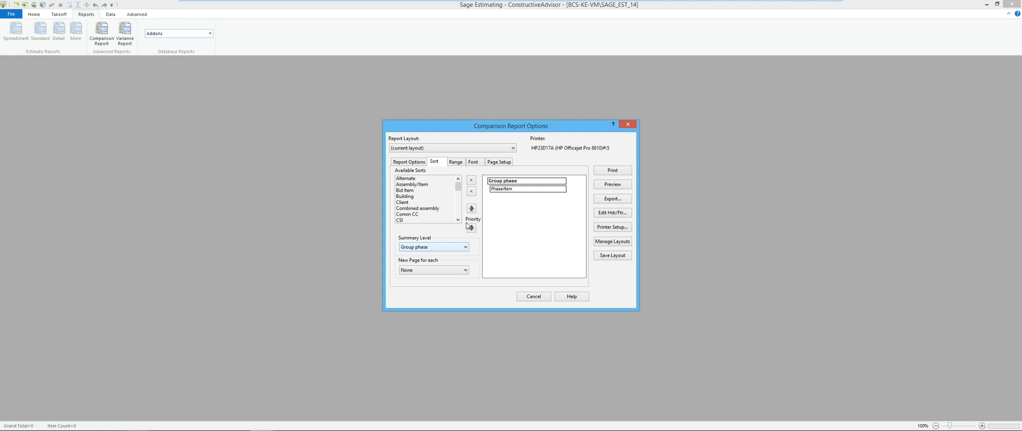
- Set the report page to Landscape, Legal paper and fit to 1 page wide, and preview the report
{"action": "left_click", "coordinate": [497, 163]}
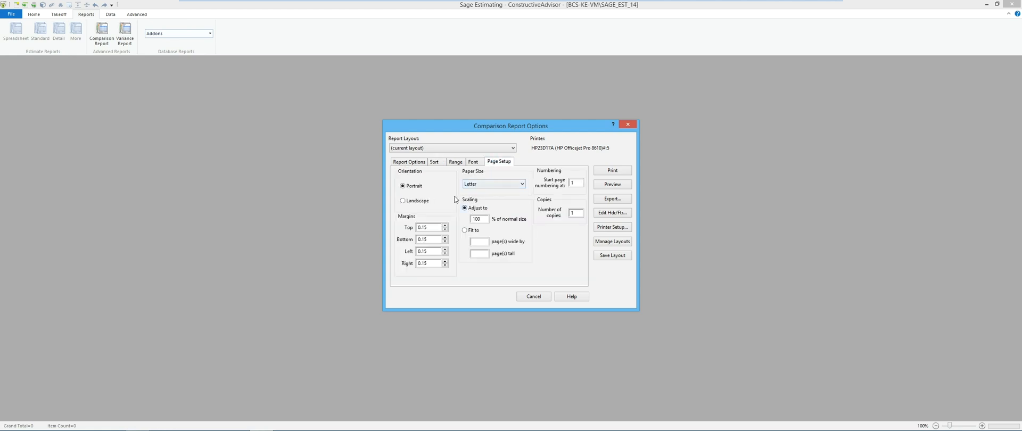
{"action": "left_click", "coordinate": [418, 202]}
{"action": "left_click", "coordinate": [484, 184]}
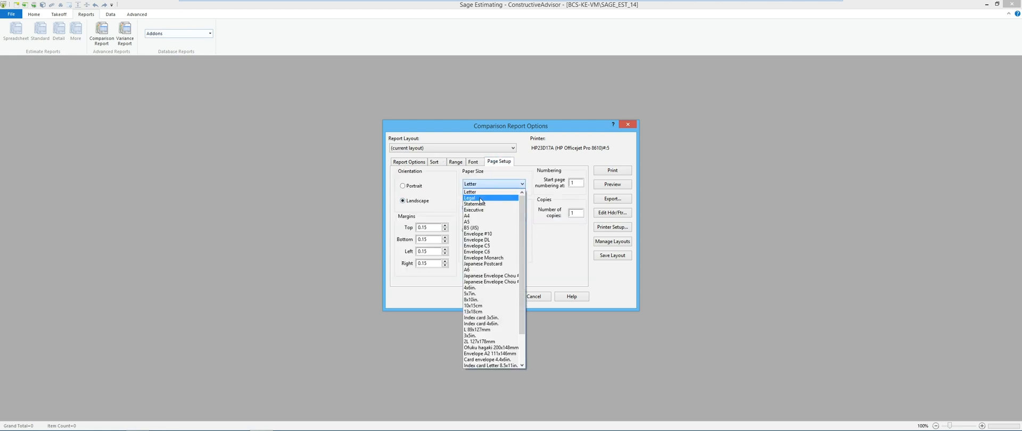
{"action": "left_click", "coordinate": [493, 205]}
{"action": "left_click", "coordinate": [465, 231]}
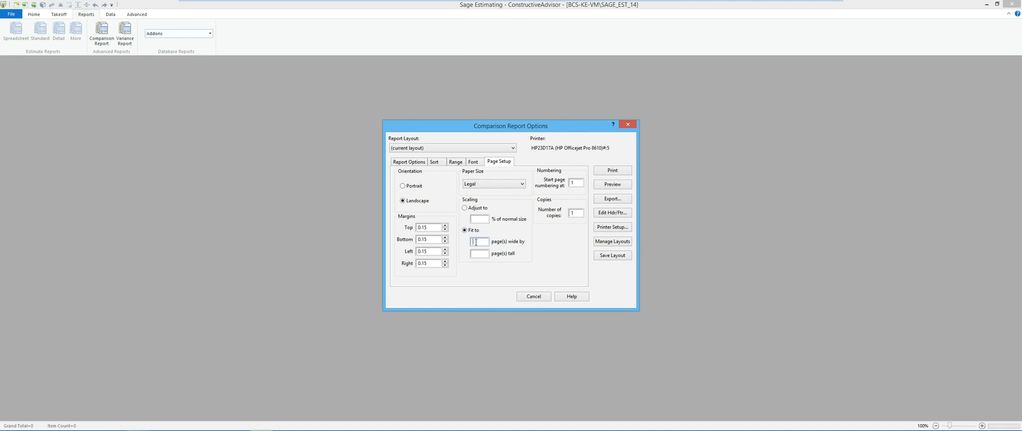
{"action": "left_click", "coordinate": [602, 185]}
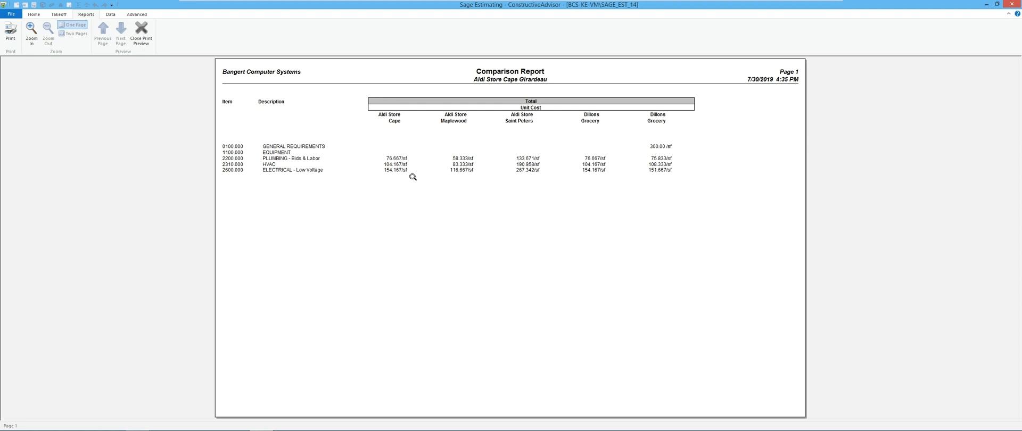
- Close the preview, include the overall Total amount in the printed categories, and preview the comparison report again
{"action": "left_click", "coordinate": [141, 32]}
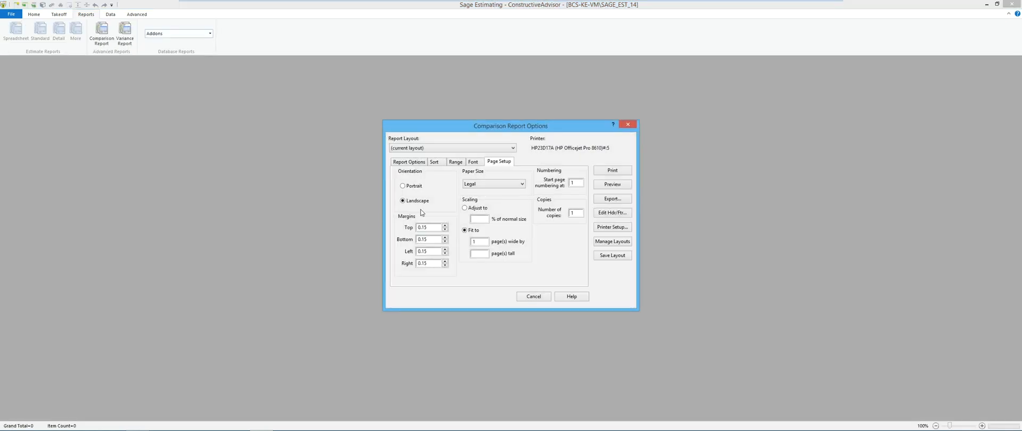
{"action": "left_click", "coordinate": [411, 162]}
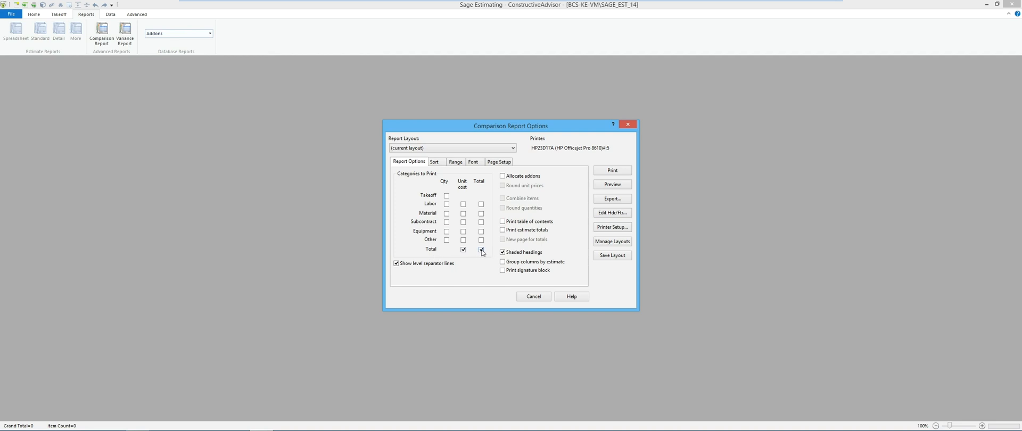
{"action": "left_click", "coordinate": [604, 187]}
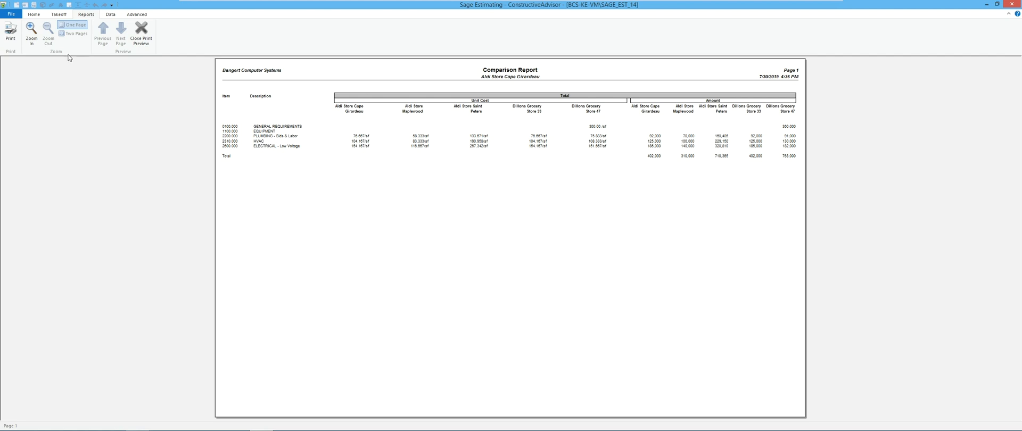
- Print the Takeoff quantity with the Total unit cost instead of the Total amount, and preview the comparison report
{"action": "left_click", "coordinate": [141, 33]}
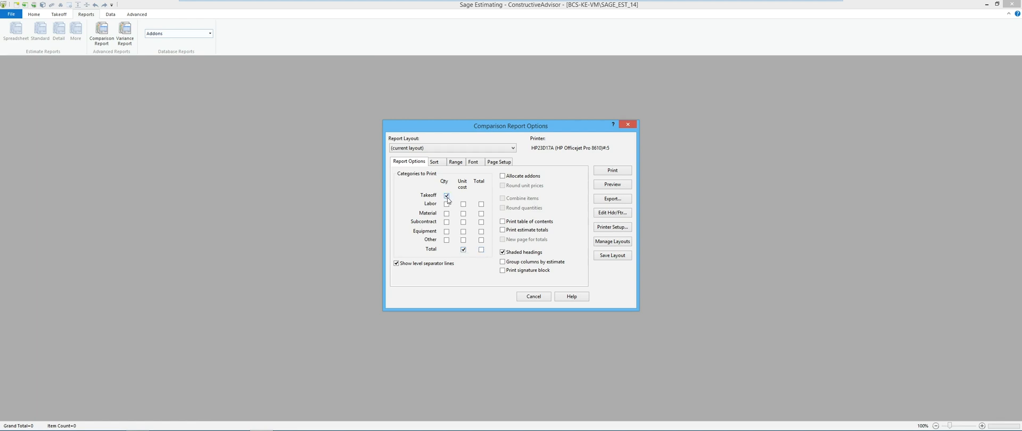
{"action": "left_click", "coordinate": [607, 187]}
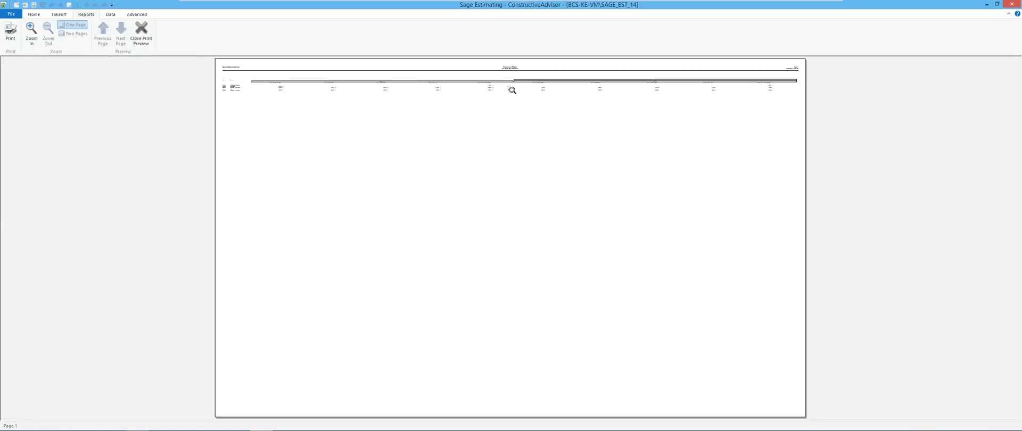
- Close the report preview, exclude the Total unit cost from the printed categories, and preview the comparison report with only the Takeoff quantity
{"action": "left_click", "coordinate": [488, 89]}
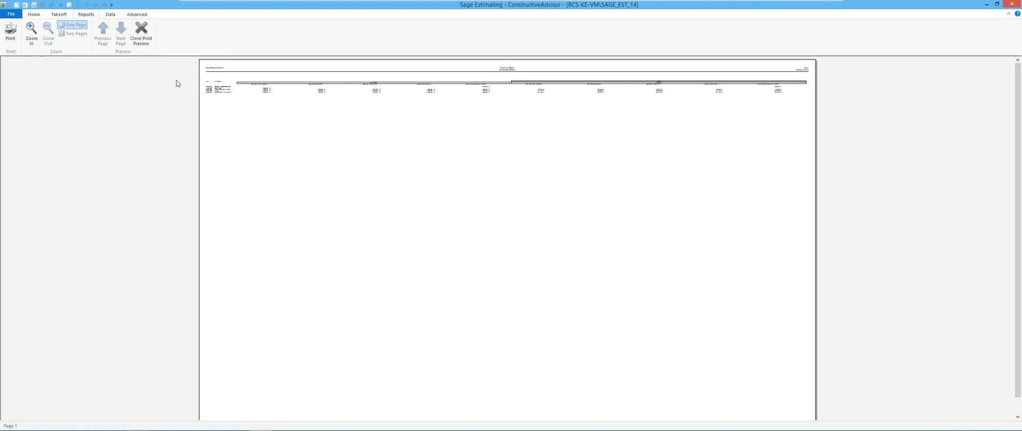
{"action": "left_click", "coordinate": [140, 32]}
{"action": "left_click", "coordinate": [463, 250]}
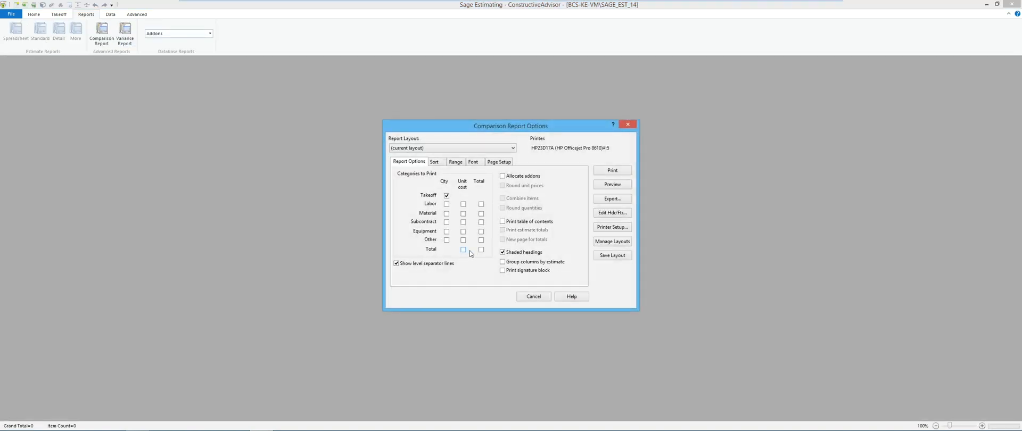
{"action": "left_click", "coordinate": [612, 184]}
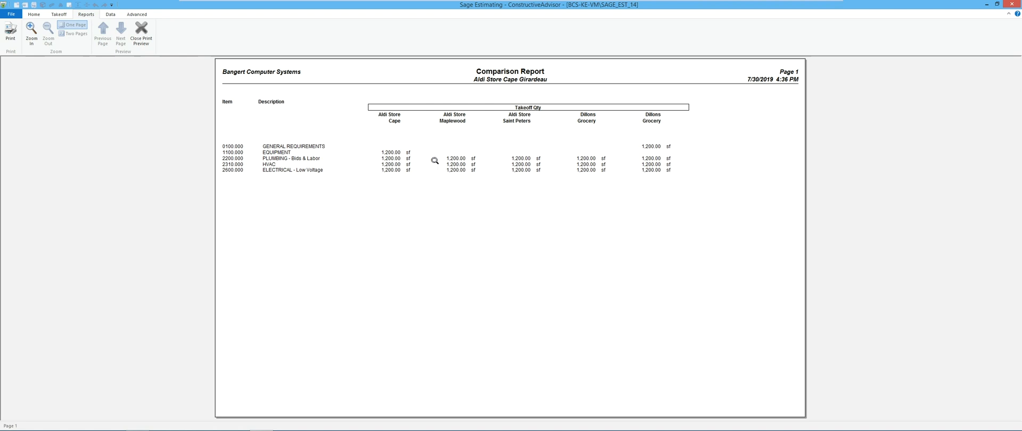
- Replace the Takeoff quantity with the overall Total's unit cost and amount in the printed categories, and preview the comparison report
{"action": "left_click", "coordinate": [143, 33]}
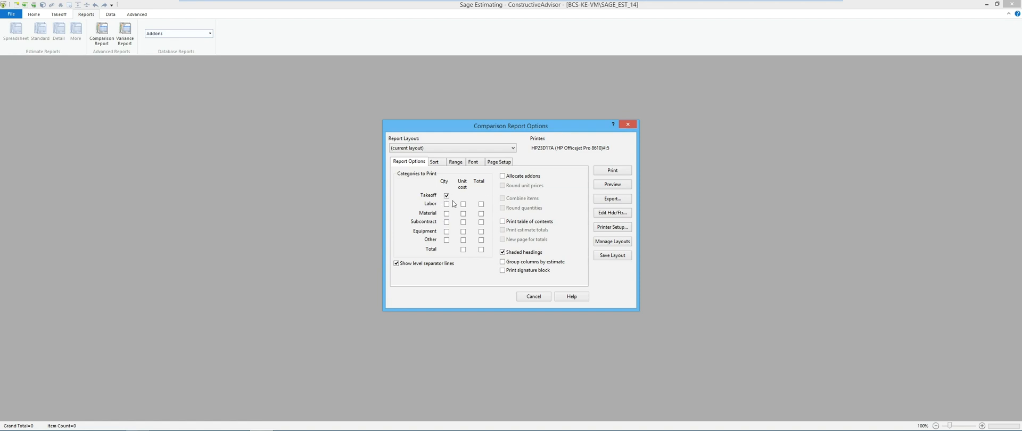
{"action": "left_click", "coordinate": [447, 196]}
{"action": "left_click", "coordinate": [463, 249]}
{"action": "left_click", "coordinate": [482, 249]}
{"action": "left_click", "coordinate": [606, 185]}
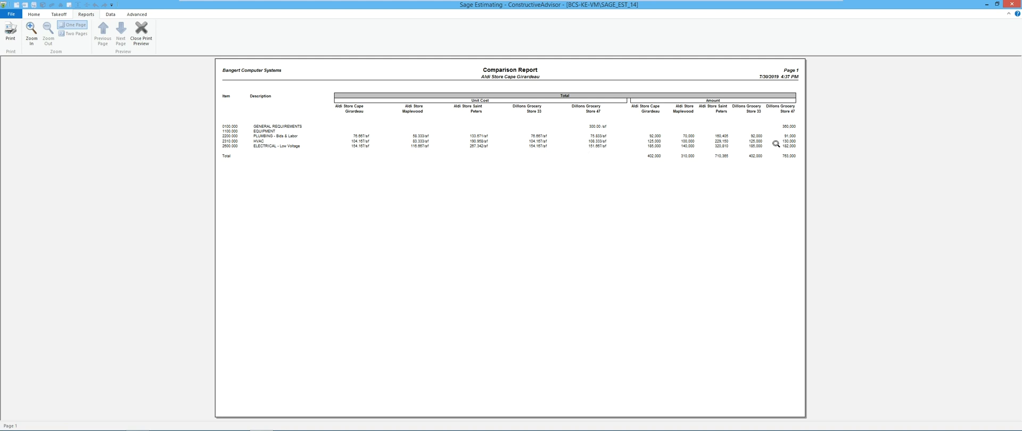
- Group the comparison report's columns by estimate and preview the report again
{"action": "left_click", "coordinate": [141, 32]}
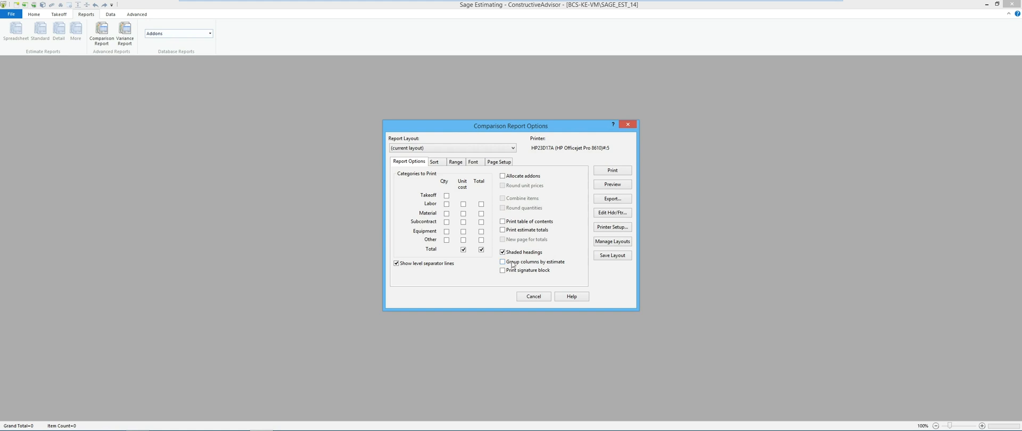
{"action": "left_click", "coordinate": [503, 264]}
{"action": "left_click", "coordinate": [607, 186]}
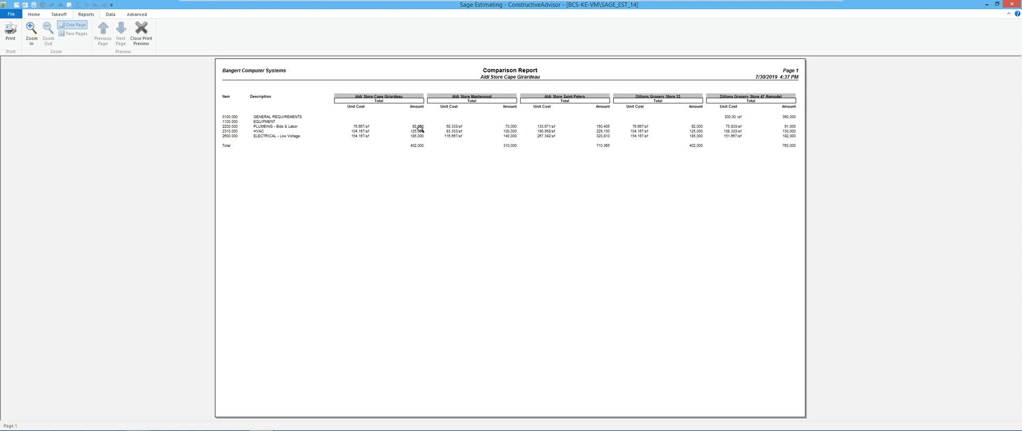
- Minimize the estimating program to reveal the web browser and show the Builtcast podcast website
{"action": "left_click", "coordinate": [986, 5]}
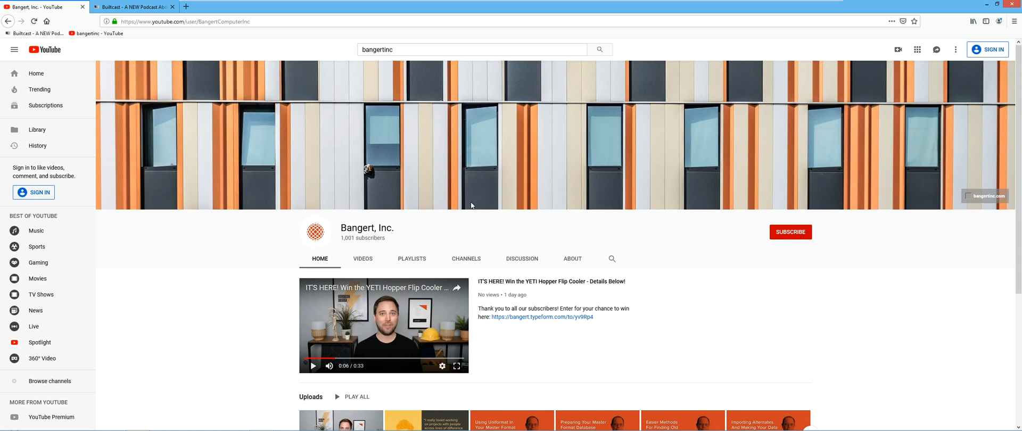
{"action": "left_click", "coordinate": [135, 9]}
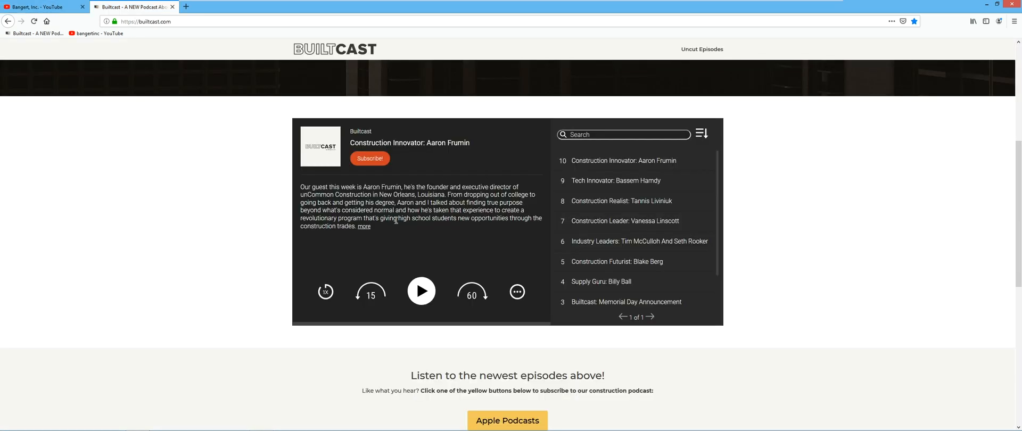